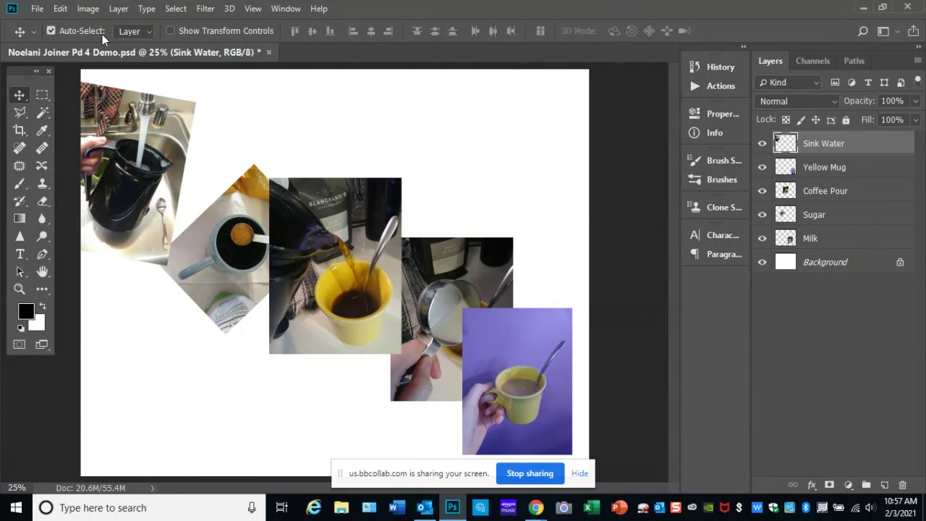
Step: Widen the canvas to 14 inches, anchored at the right edge so the extra space is added on the left side
left_click(88, 9)
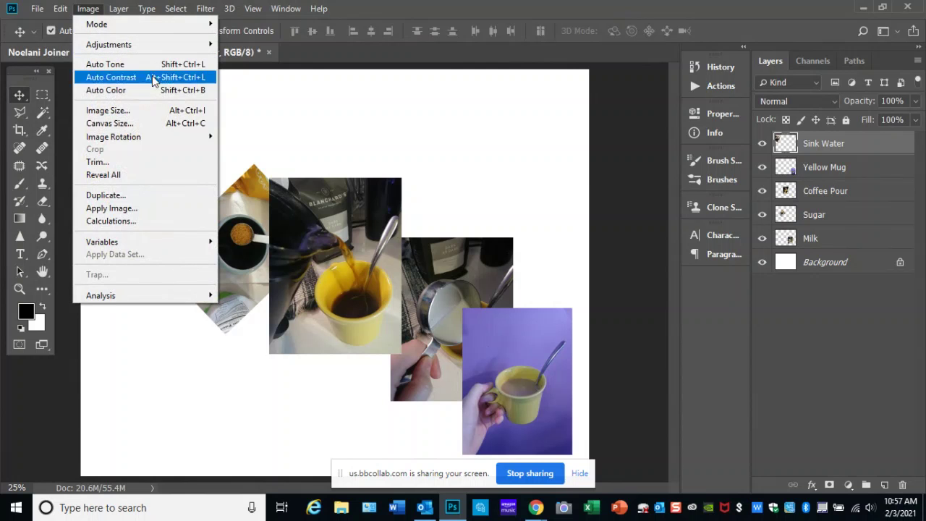
left_click(170, 128)
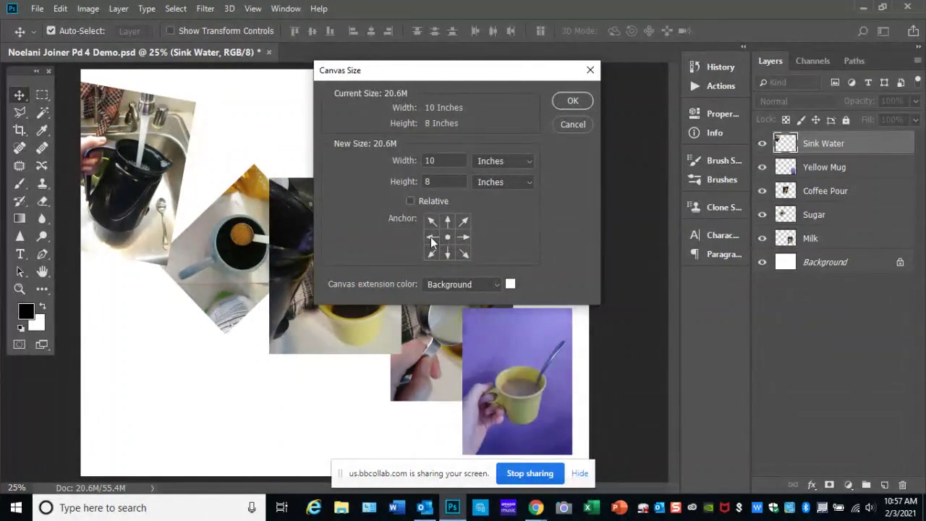
left_click(432, 237)
left_click(465, 236)
double_click(447, 163)
type("14")
left_click(573, 101)
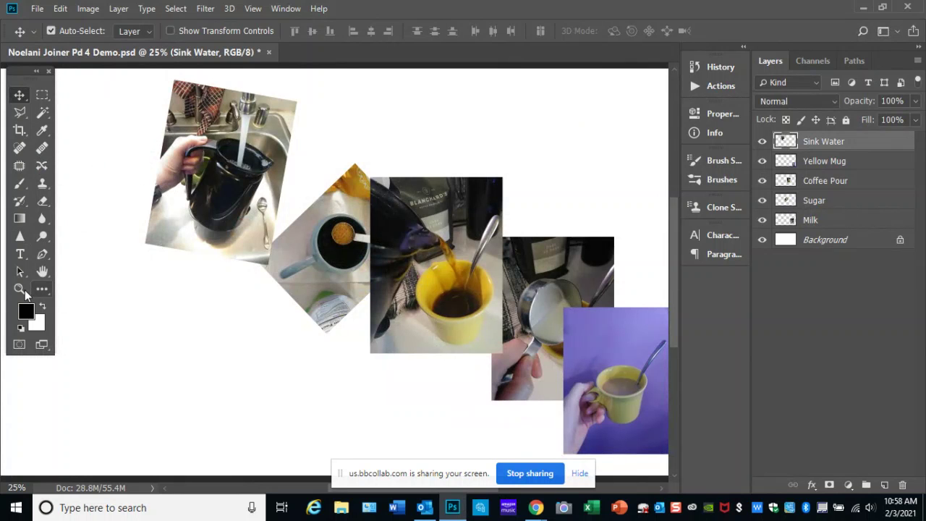
Step: Extend the canvas width to 18 inches, anchored at the left edge so the extra space is added on the right side
key("z")
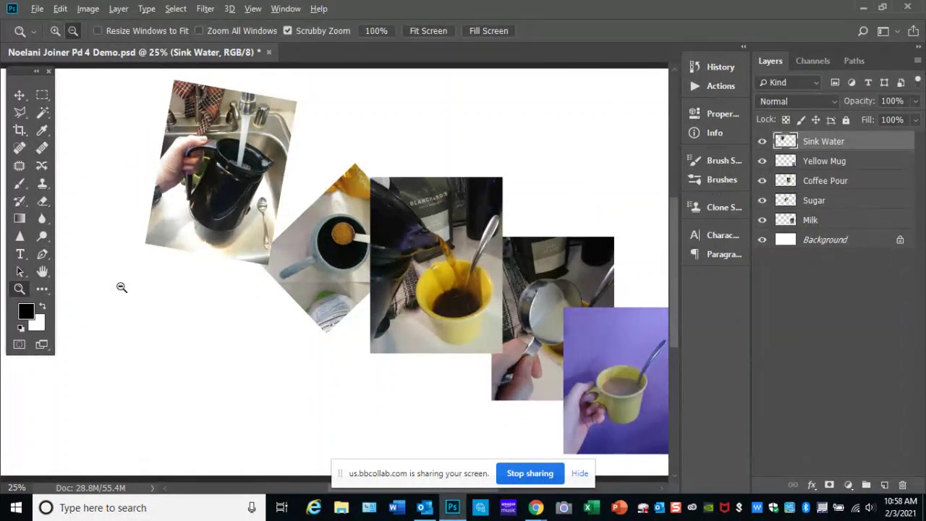
left_click(123, 287, "alt")
left_click_drag(297, 486, 338, 489)
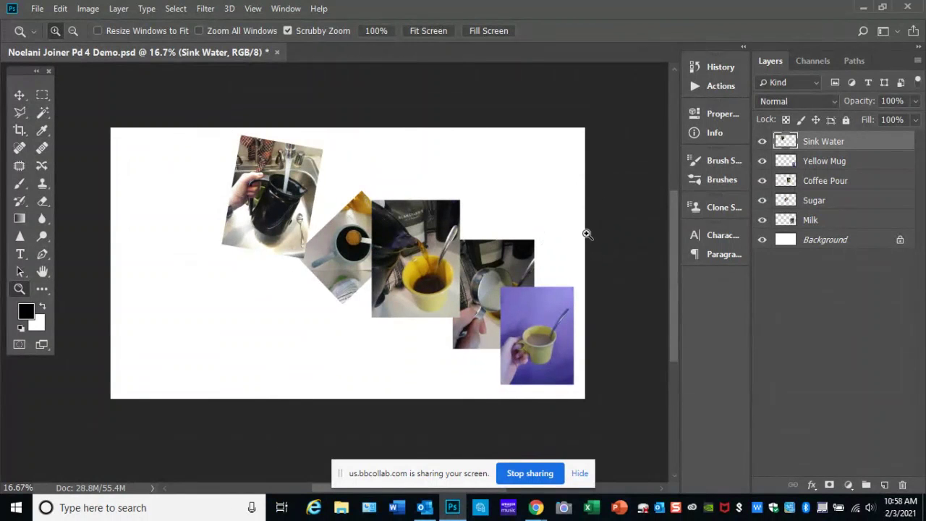
left_click(86, 12)
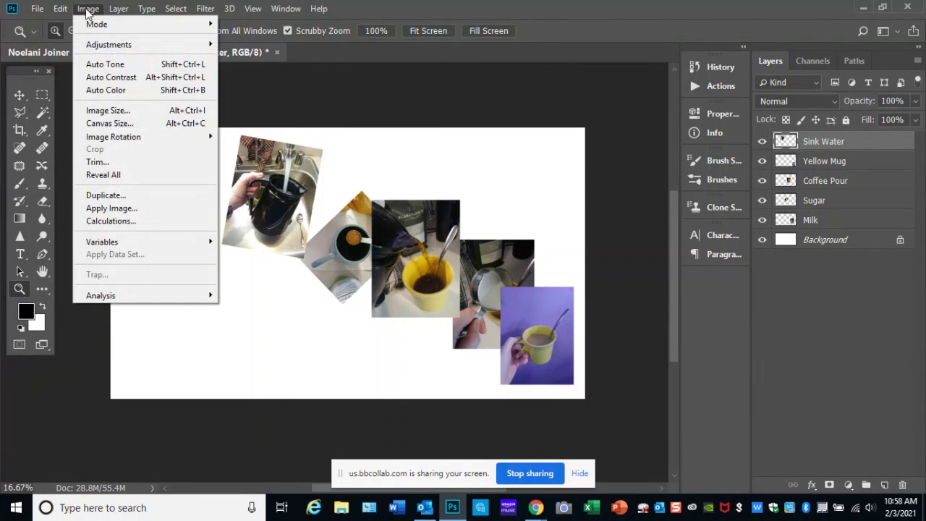
left_click(173, 127)
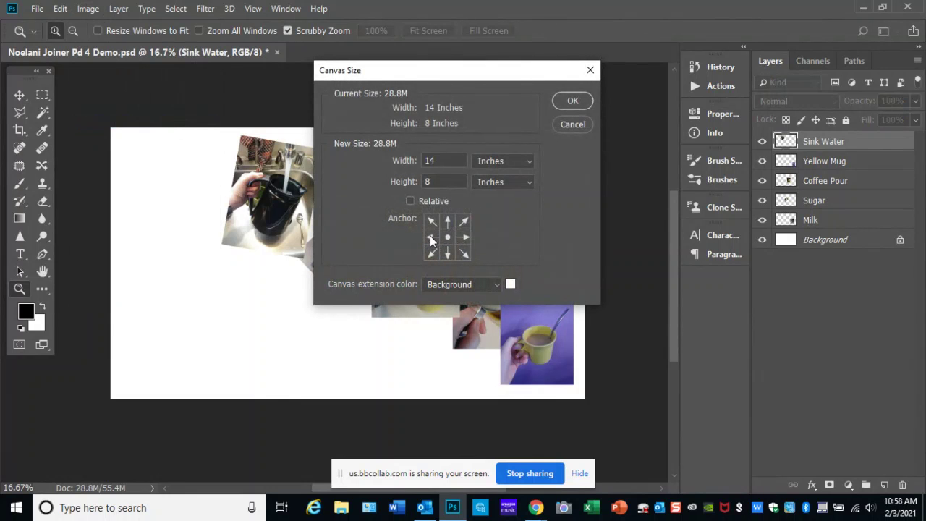
left_click(432, 239)
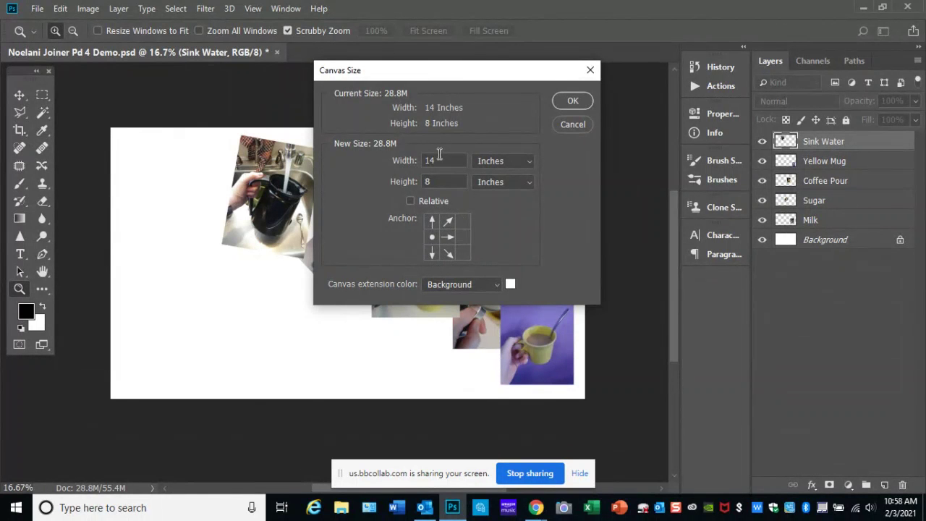
left_click(390, 162)
type("1")
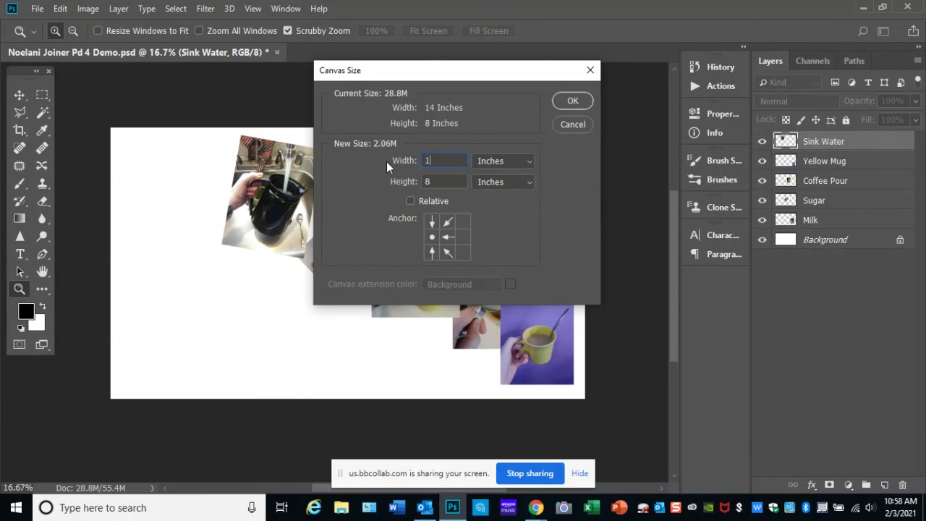
type("8")
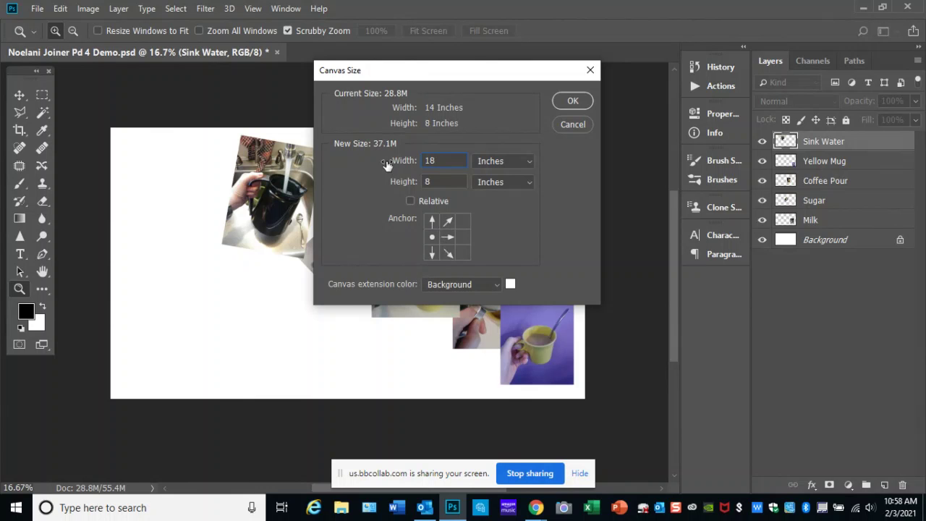
left_click(580, 99)
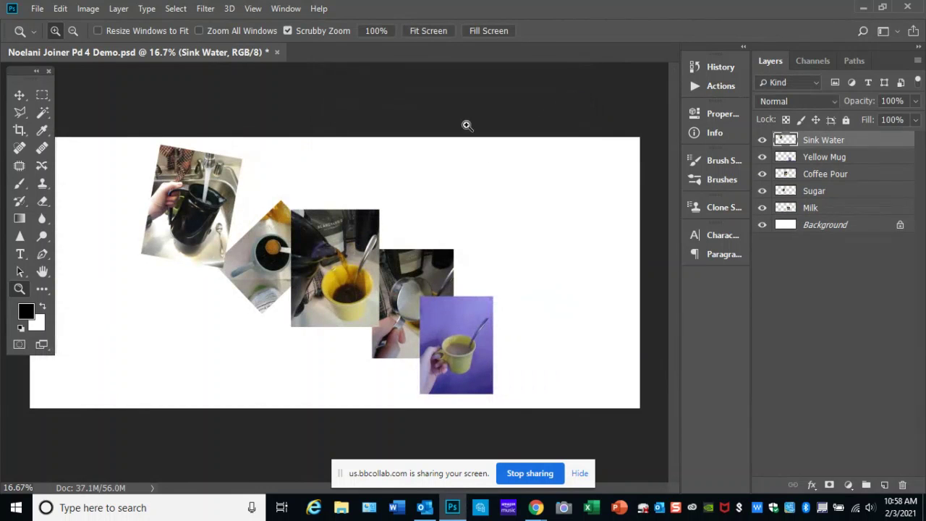
Step: Scale the Yellow Mug layer proportionally to about 233% with Free Transform and place it just right of the coffee-pour photo
right_click(371, 193)
left_click(407, 197)
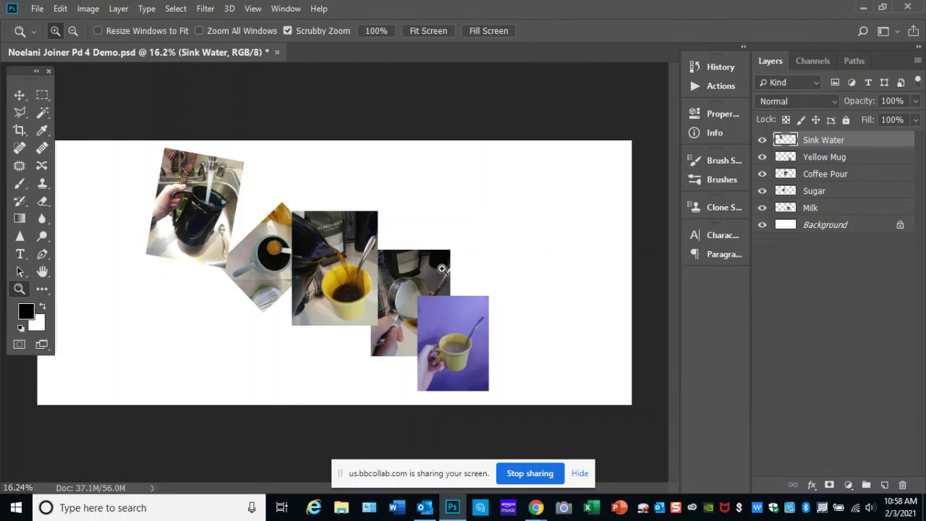
left_click(833, 209)
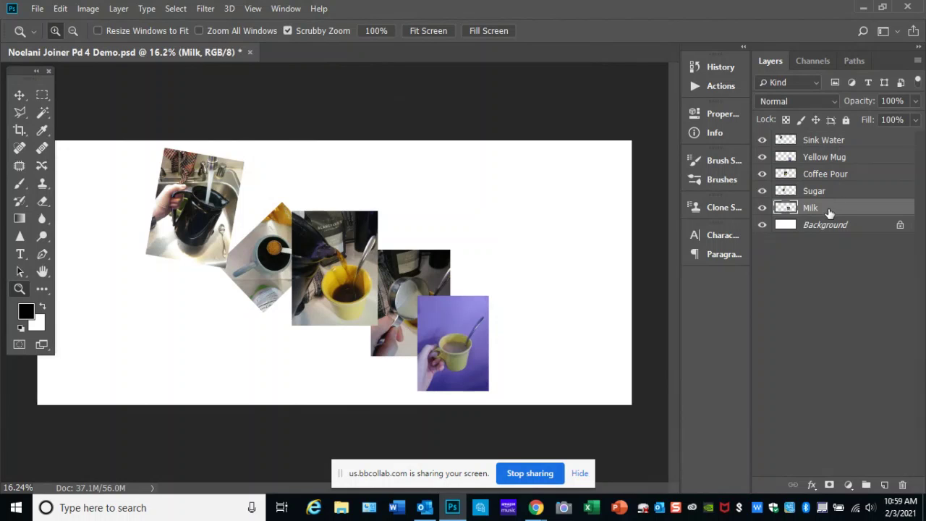
left_click(852, 160)
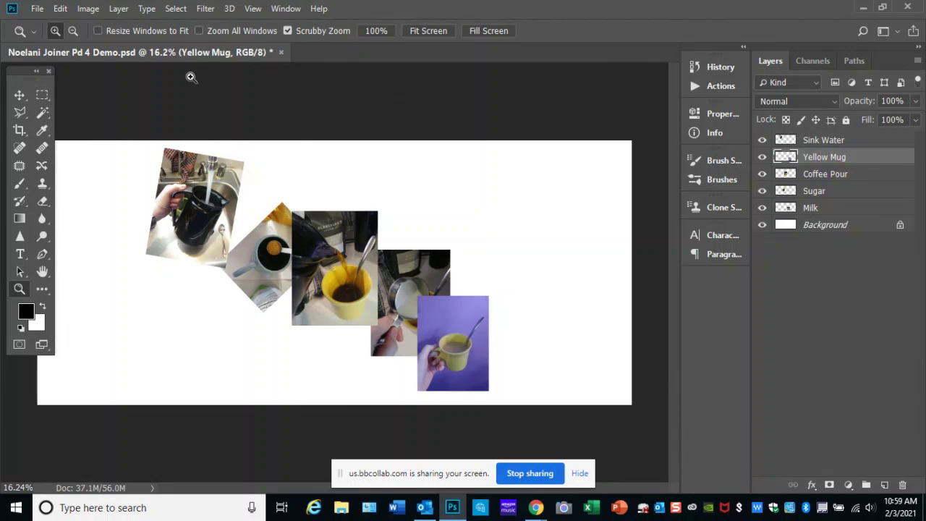
left_click(60, 9)
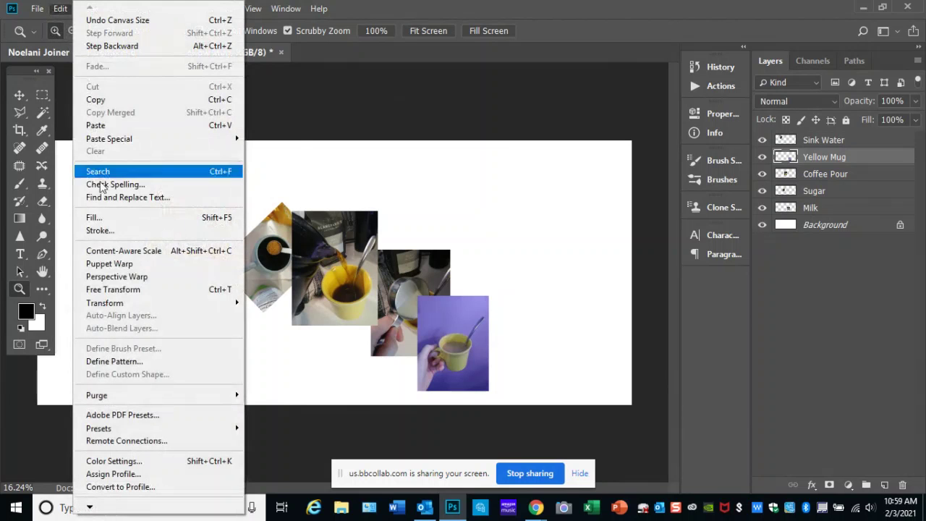
left_click(108, 289)
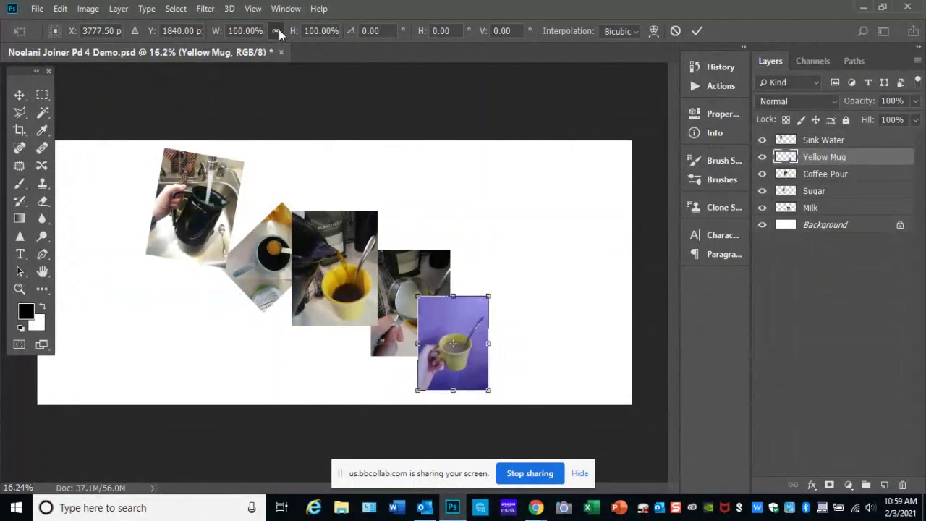
left_click_drag(488, 296, 584, 169)
left_click_drag(521, 215, 483, 223)
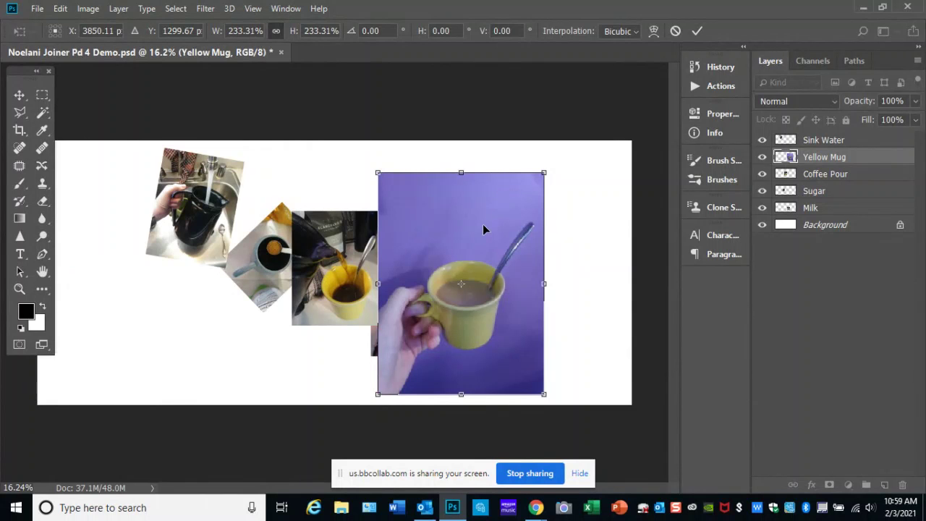
key("z")
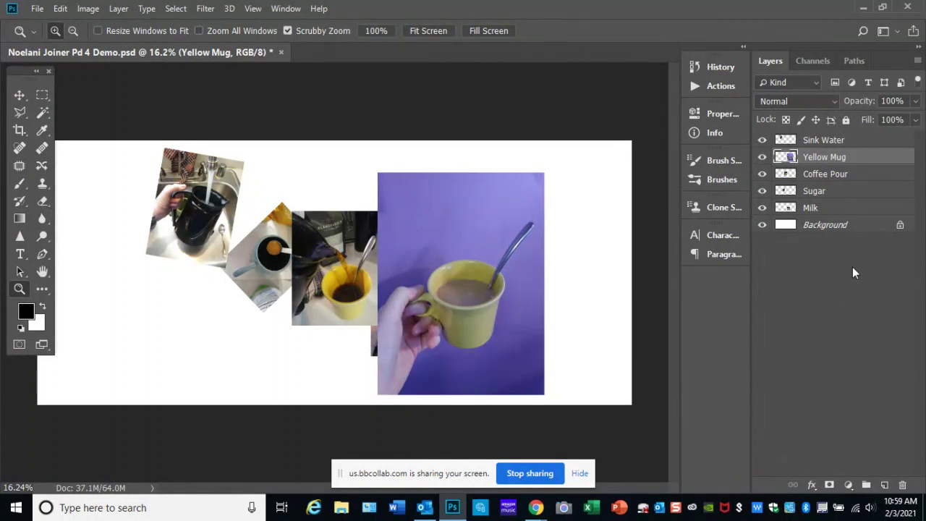
Step: Reorder the Milk layer directly above Yellow Mug and move its photo over the mug picture's upper-left corner, slightly past the top edge
left_click(835, 209)
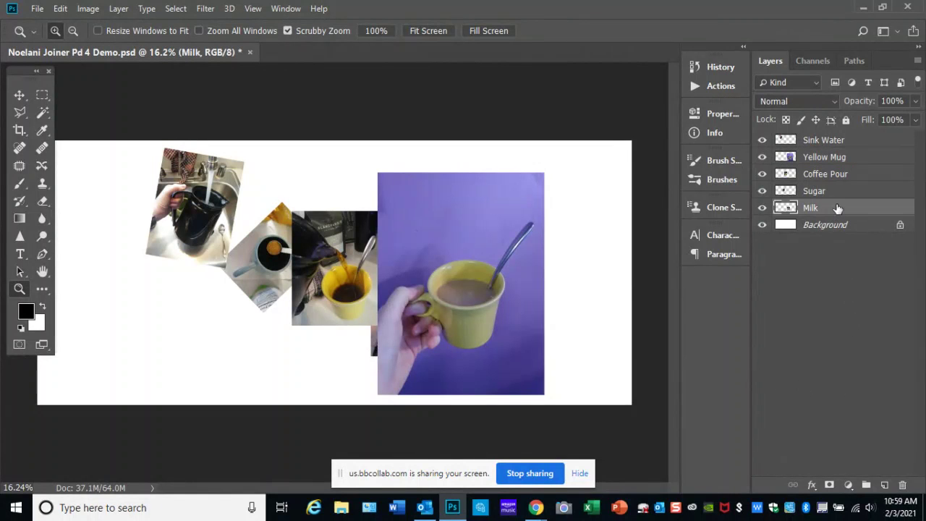
left_click_drag(837, 209, 831, 152)
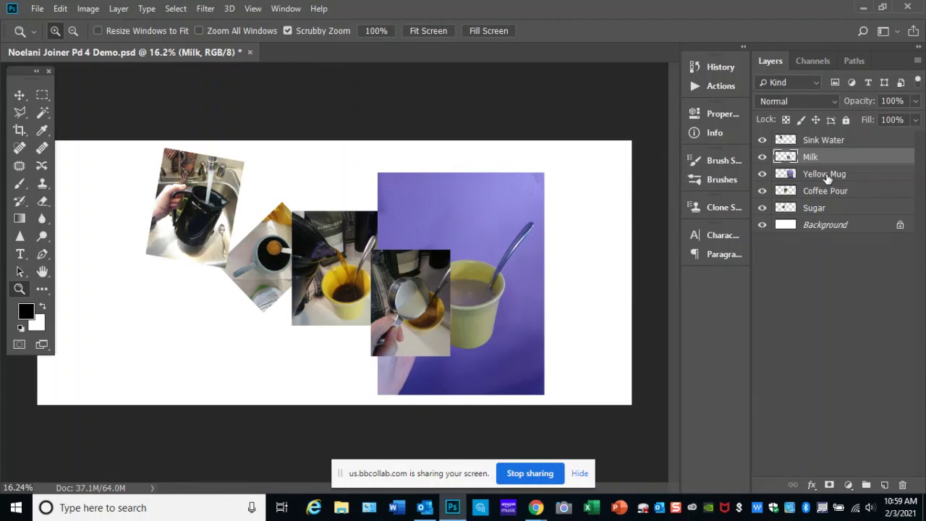
left_click(19, 95)
left_click_drag(430, 322, 436, 248)
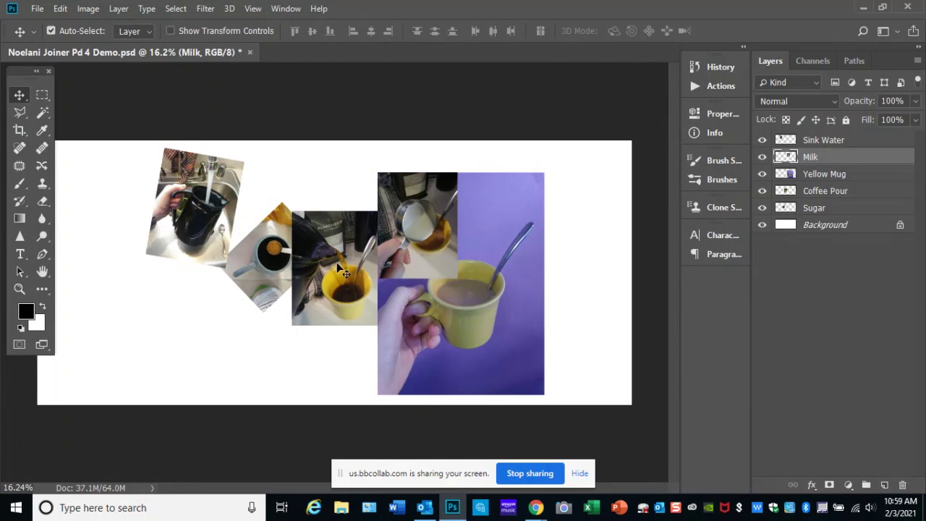
mouse_move(411, 241)
left_mouse_down()
mouse_move(406, 232)
mouse_move(415, 241)
left_mouse_up()
Step: Tilt the Milk photo clockwise with Free Transform, apply the rotation and save the document
left_click(60, 8)
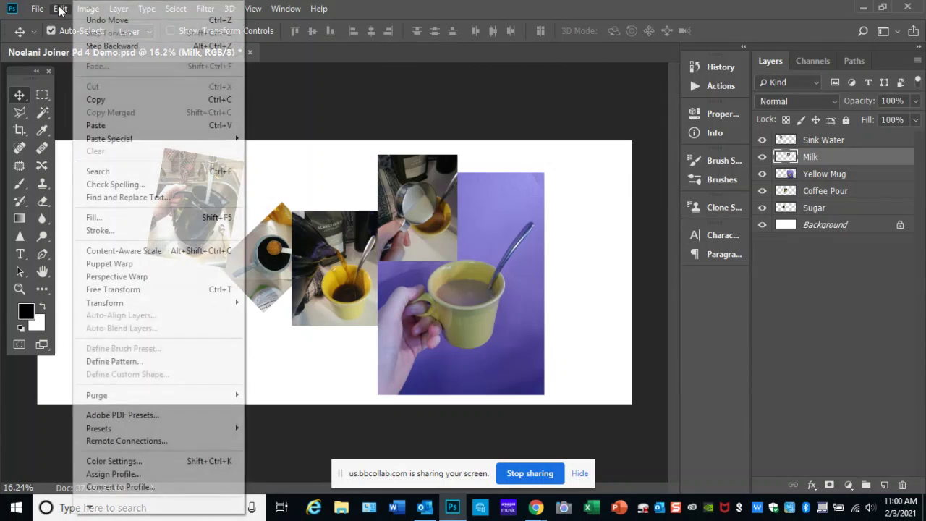
mouse_move(144, 303)
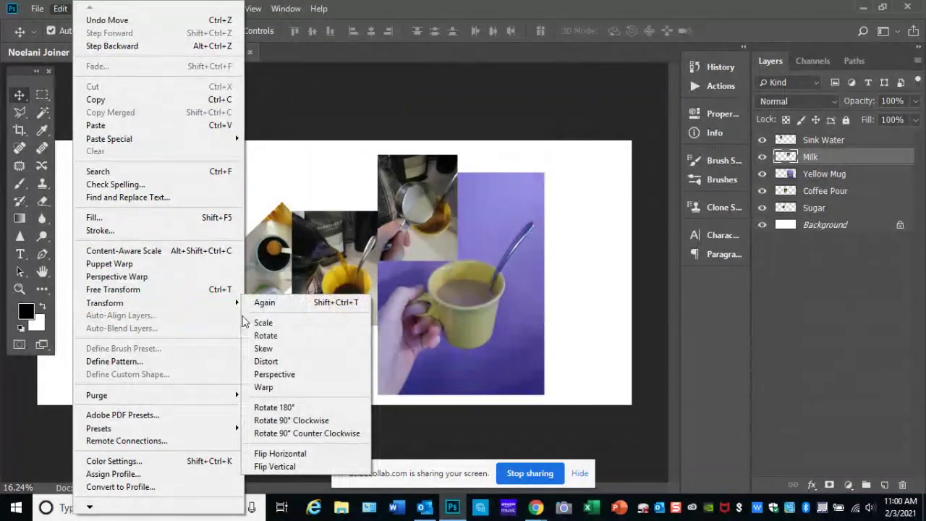
left_click(217, 290)
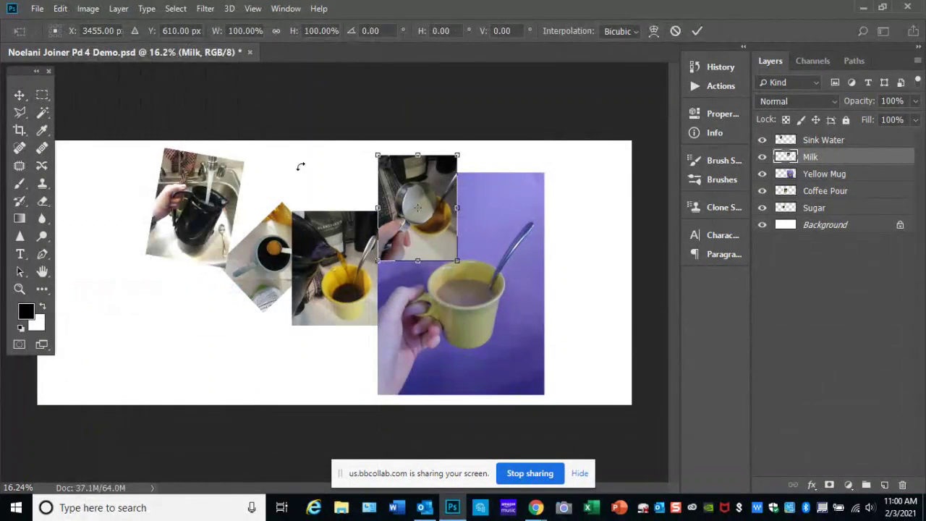
left_click_drag(471, 153, 496, 186)
key("Return")
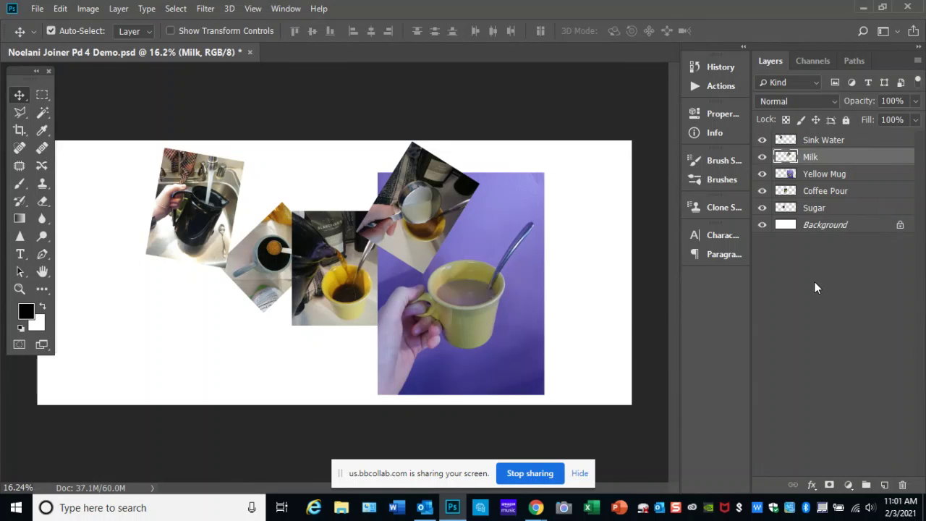
left_click(38, 10)
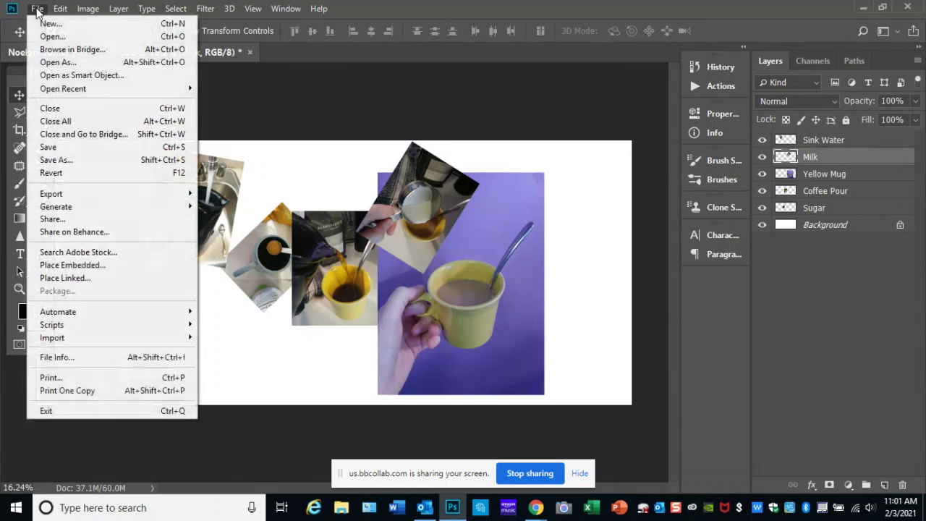
left_click(72, 149)
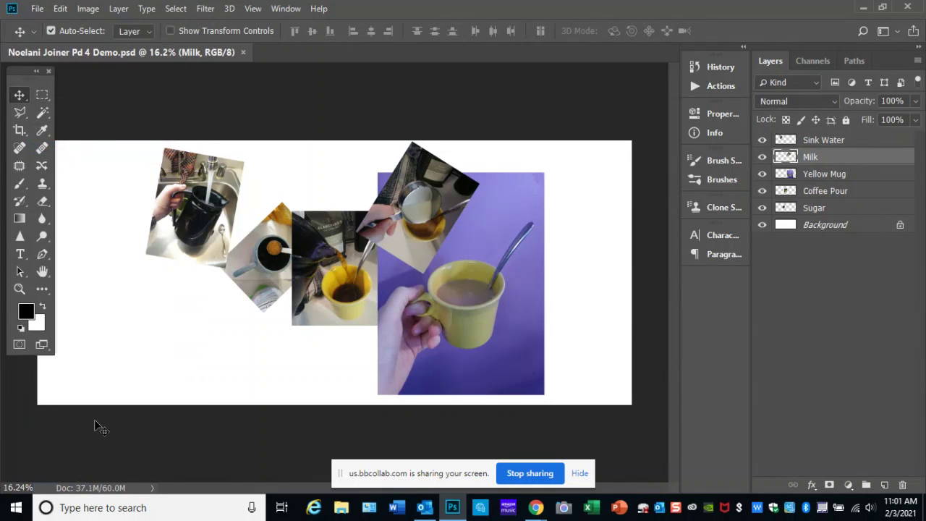